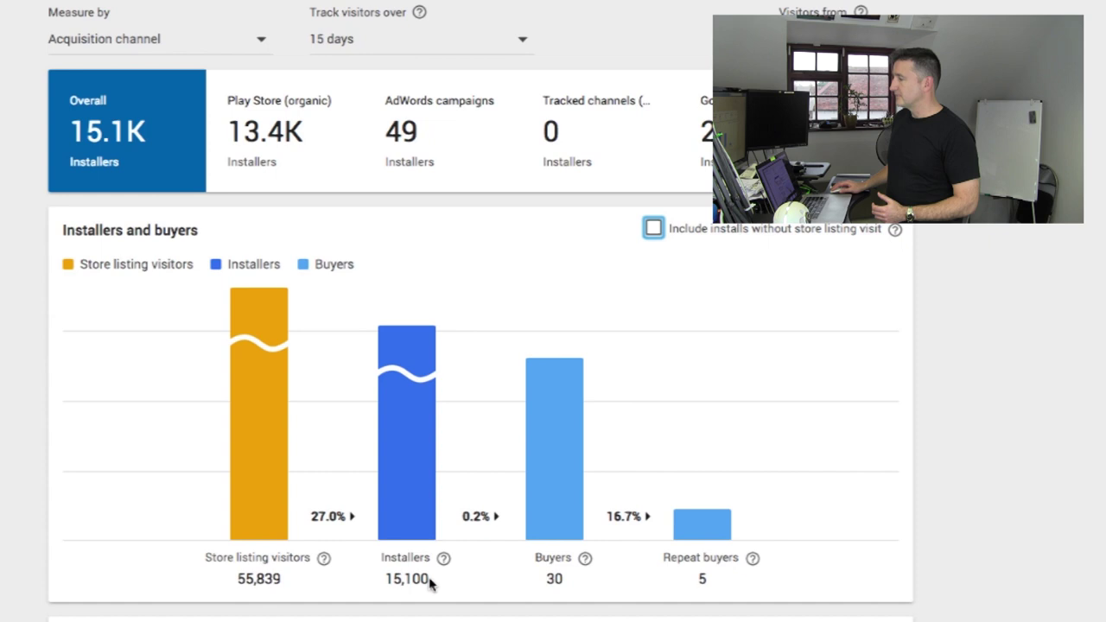
Examine the installers and buyers chart and the conversion rates for each acquisition channel
mouse_move(585, 558)
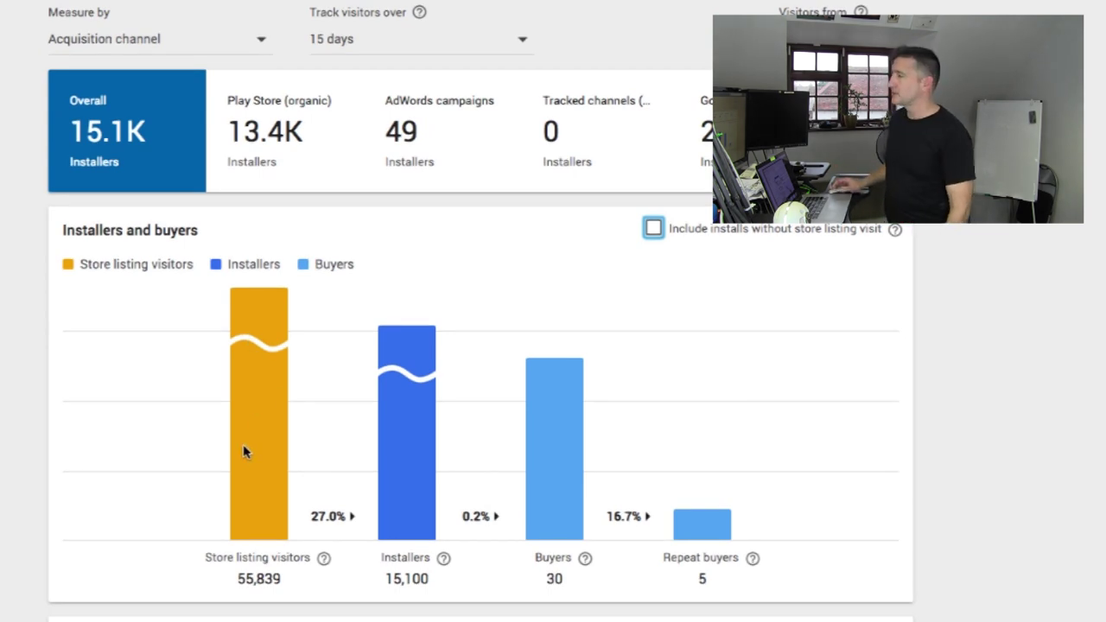
left_click(198, 39)
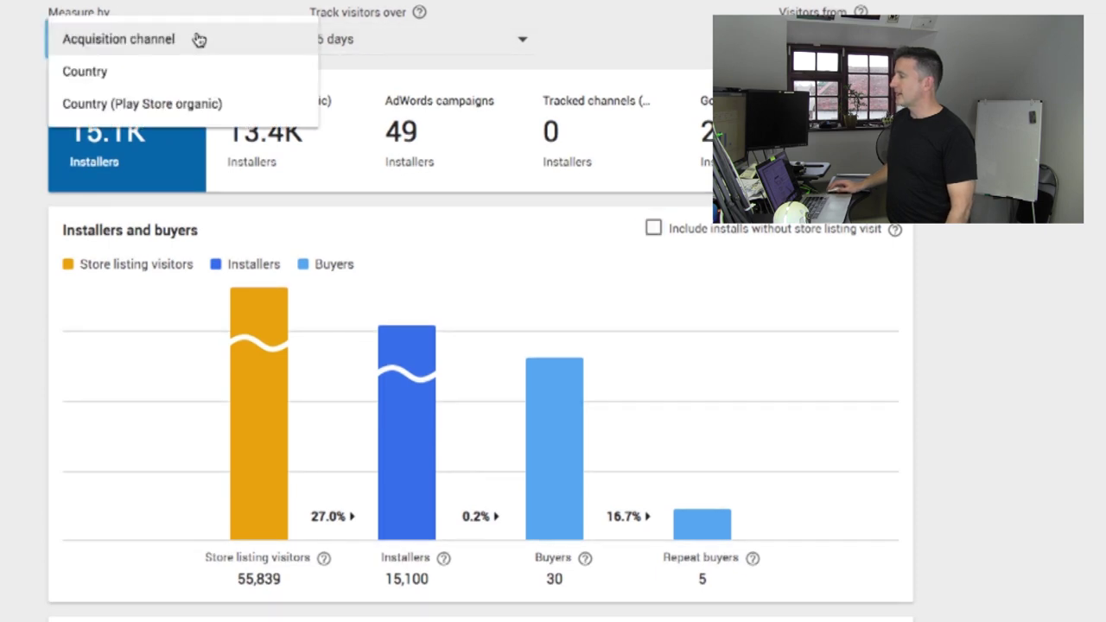
left_click(901, 371)
scroll(708, 437, "down", 4)
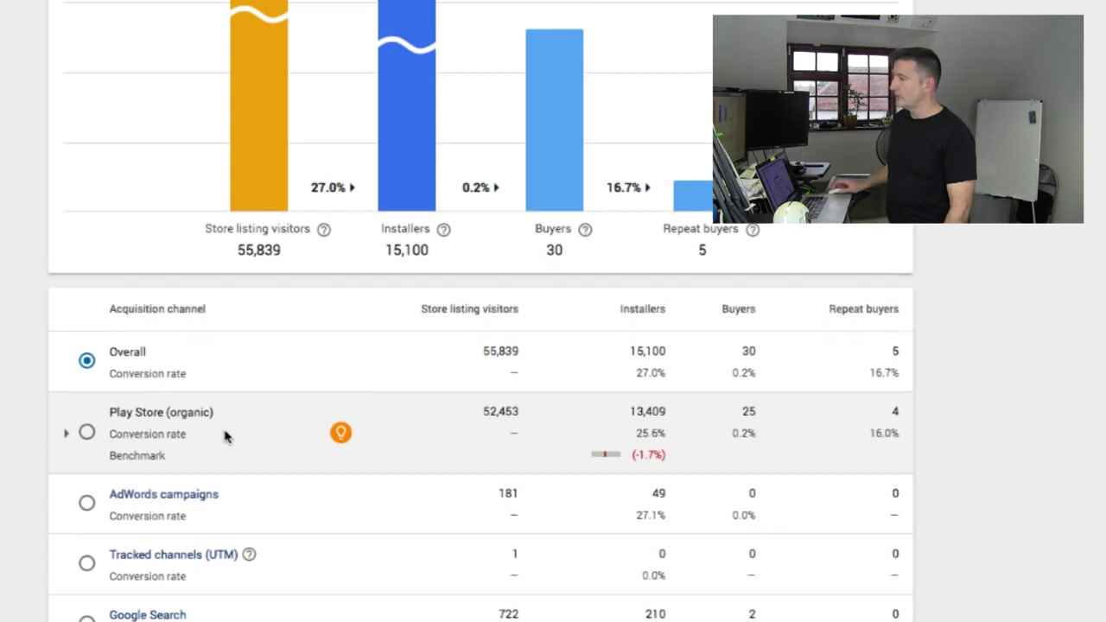
scroll(220, 430, "down", 1)
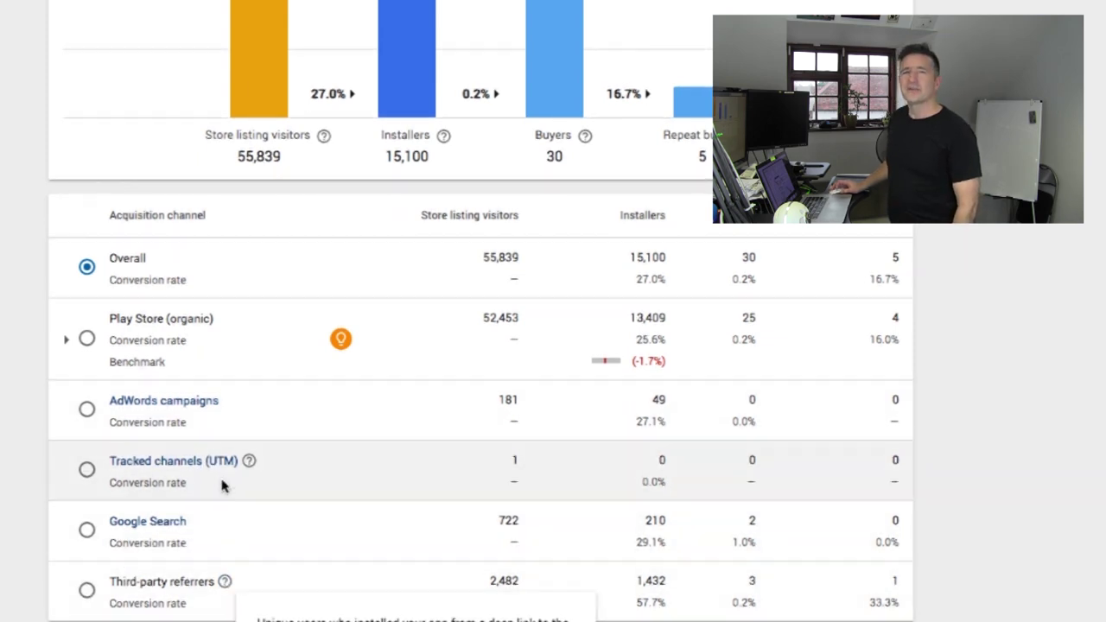
scroll(222, 485, "up", 4)
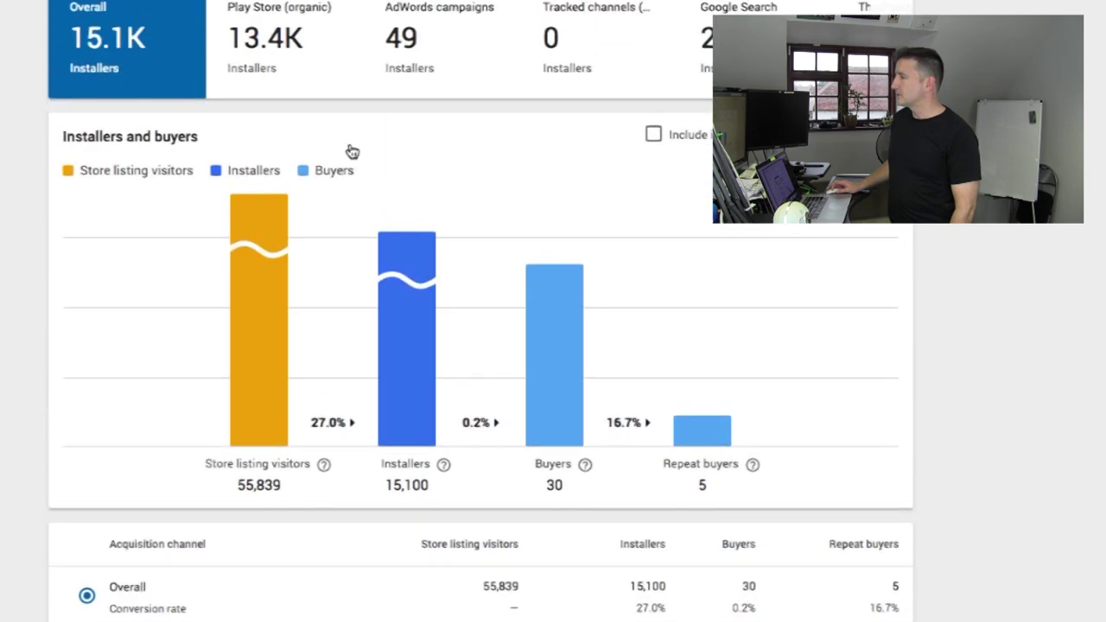
Measure the installers and buyers report by country
scroll(352, 152, "up", 2)
left_click(177, 38)
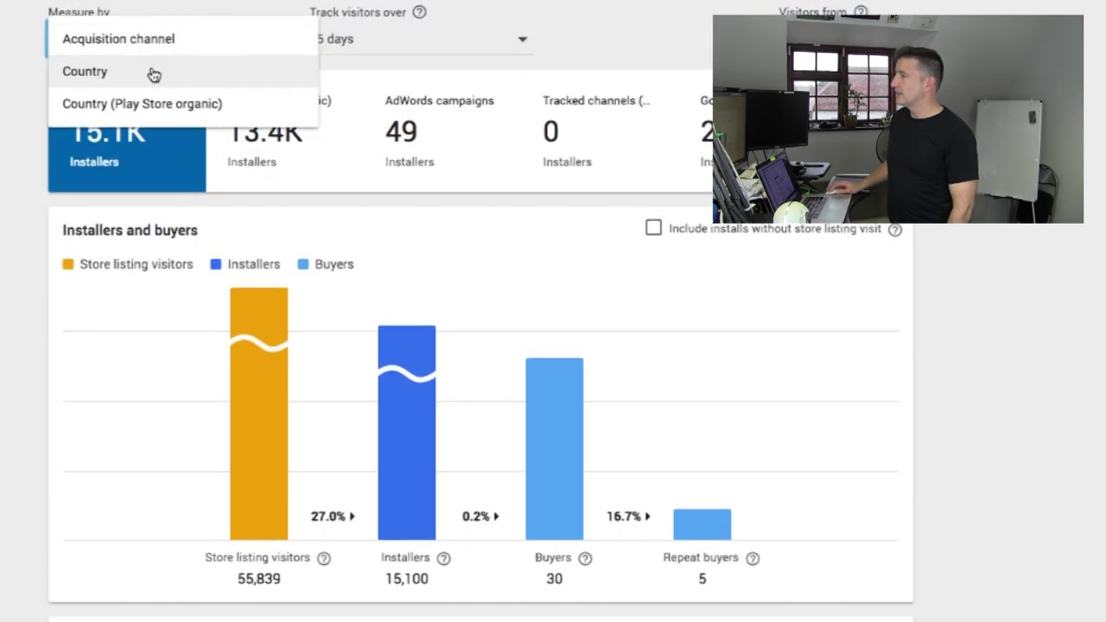
left_click(153, 73)
Compare store listing visitors, installers and conversion rates across the countries in the breakdown table
scroll(482, 192, "down", 1)
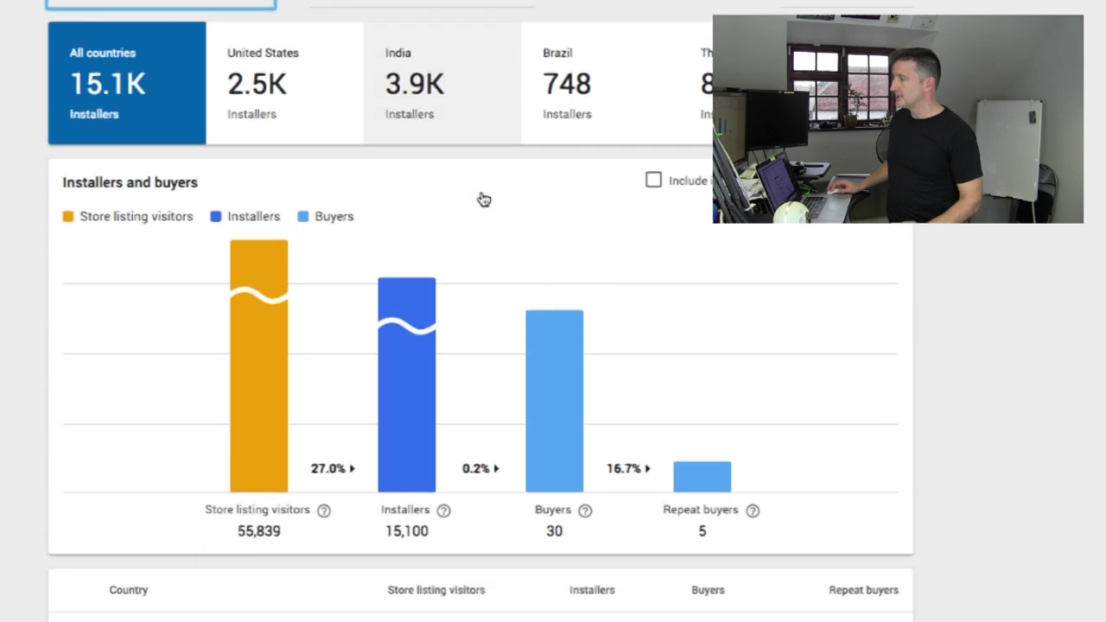
scroll(483, 200, "down", 3)
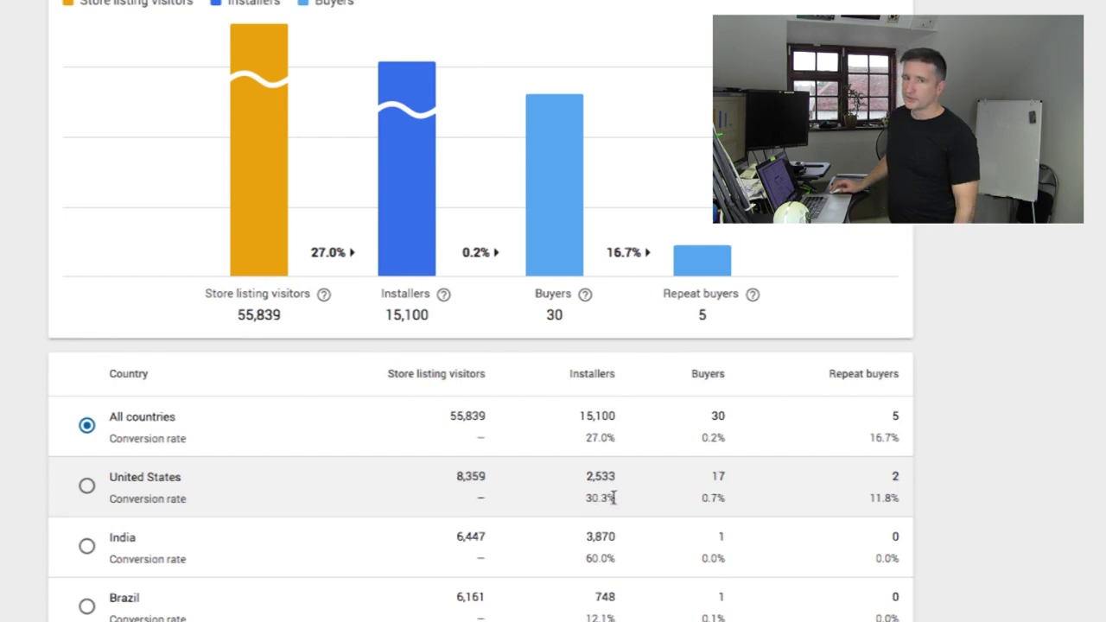
scroll(594, 518, "down", 1)
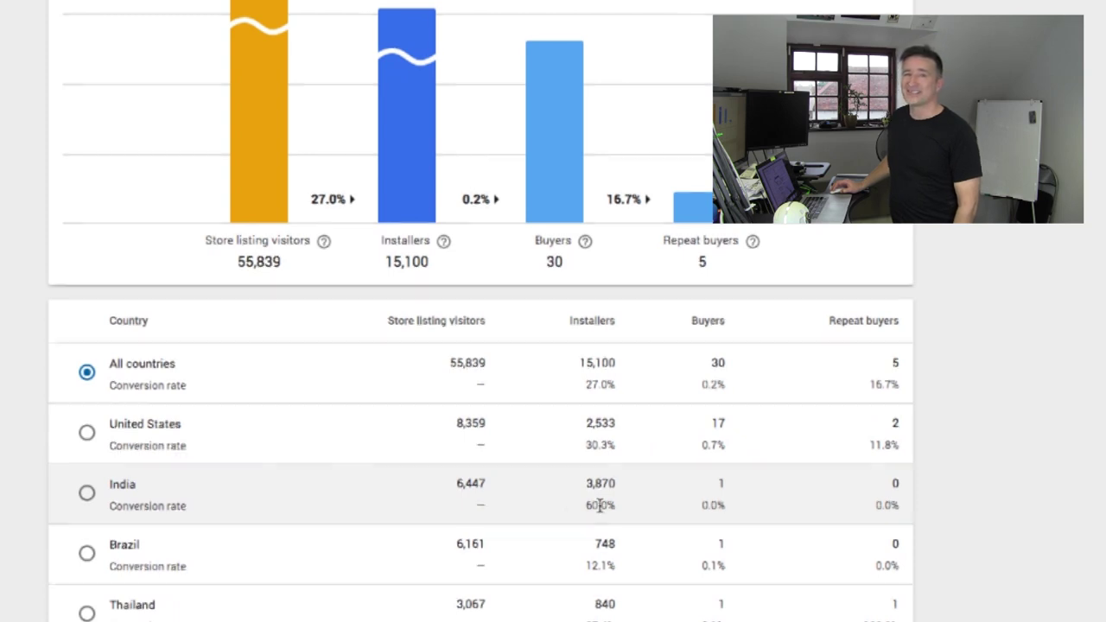
mouse_move(600, 506)
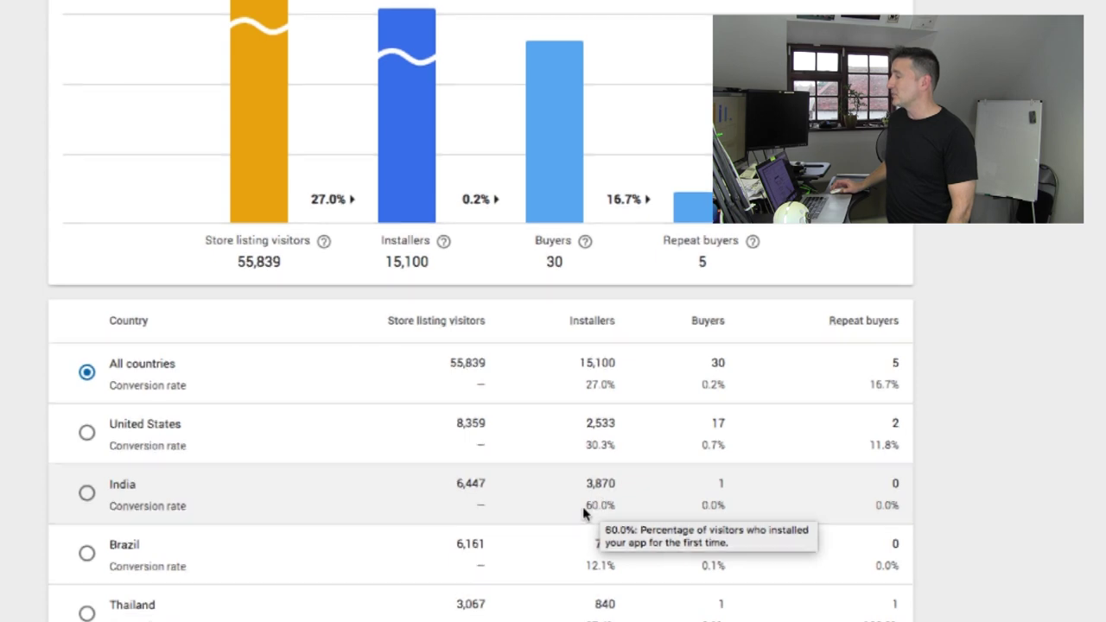
scroll(583, 511, "down", 1)
scroll(583, 540, "down", 1)
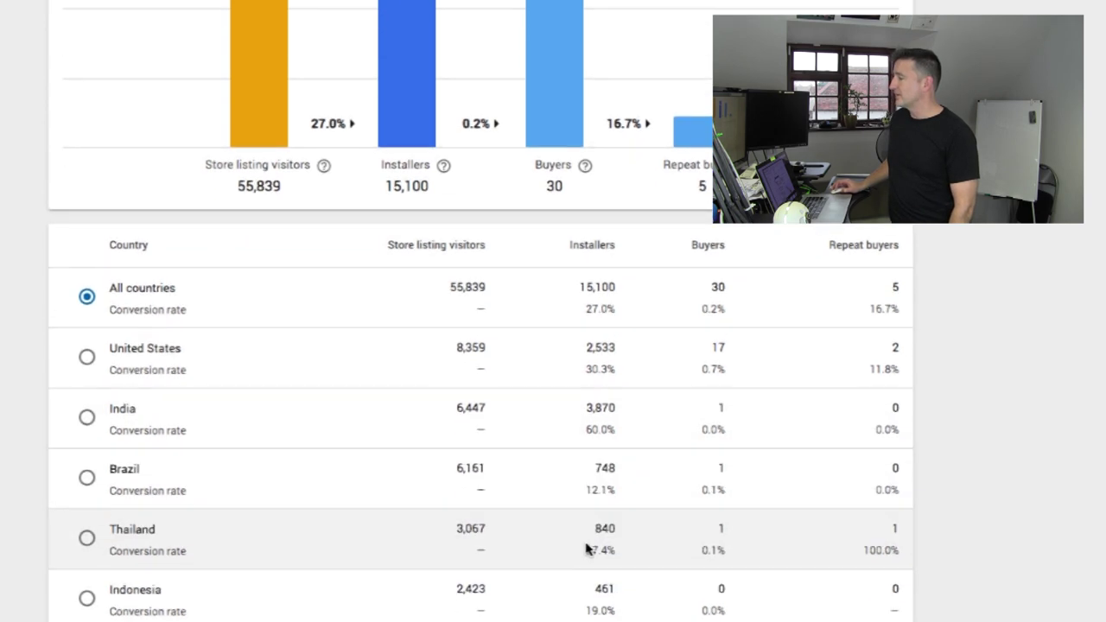
scroll(616, 572, "down", 6)
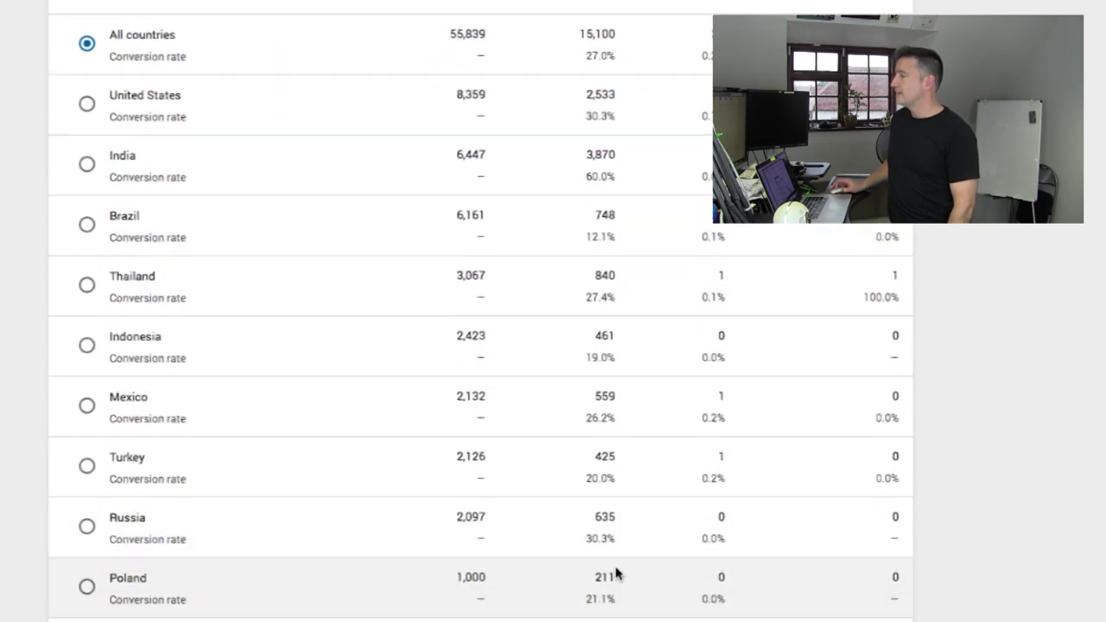
scroll(616, 572, "up", 1)
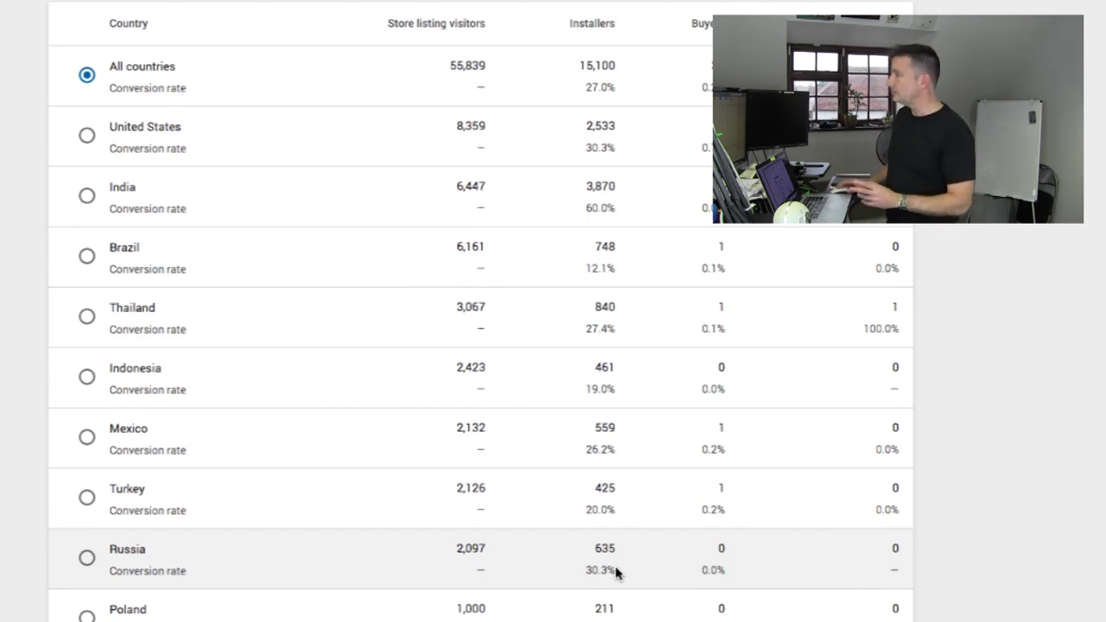
Show the retained installers report and set its visitor period to a week in early March 2018
scroll(622, 248, "up", 5)
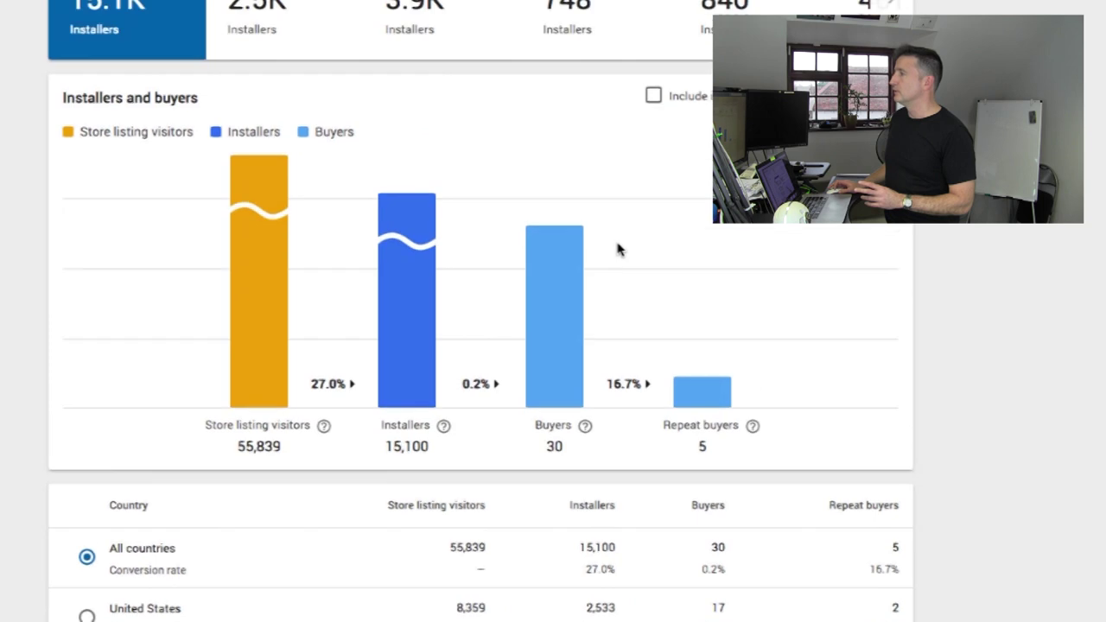
scroll(617, 248, "up", 3)
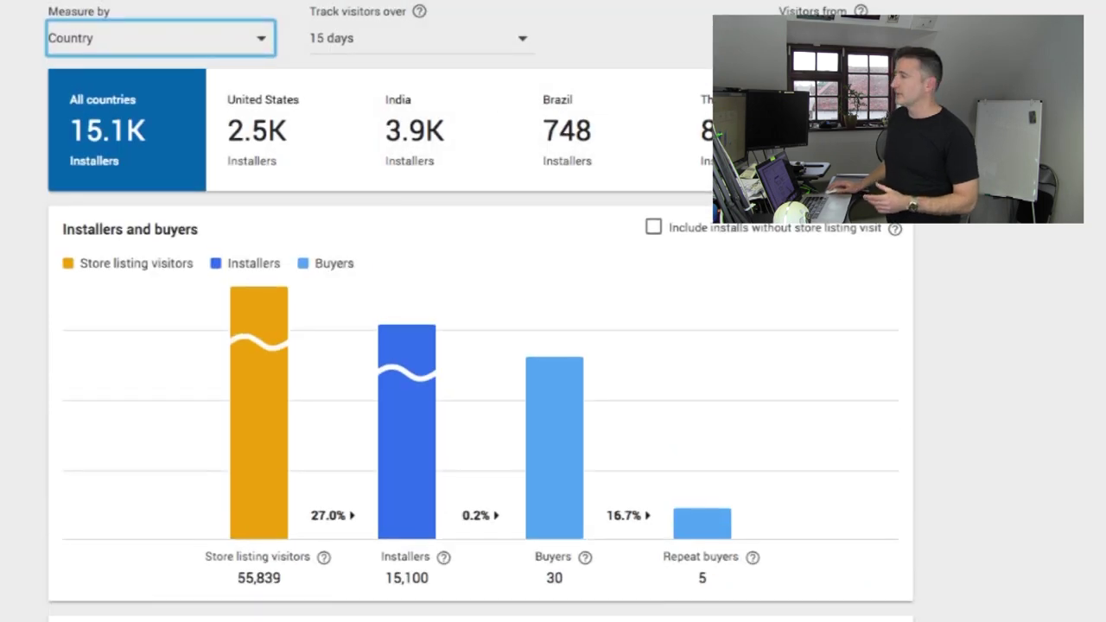
left_click(200, 56)
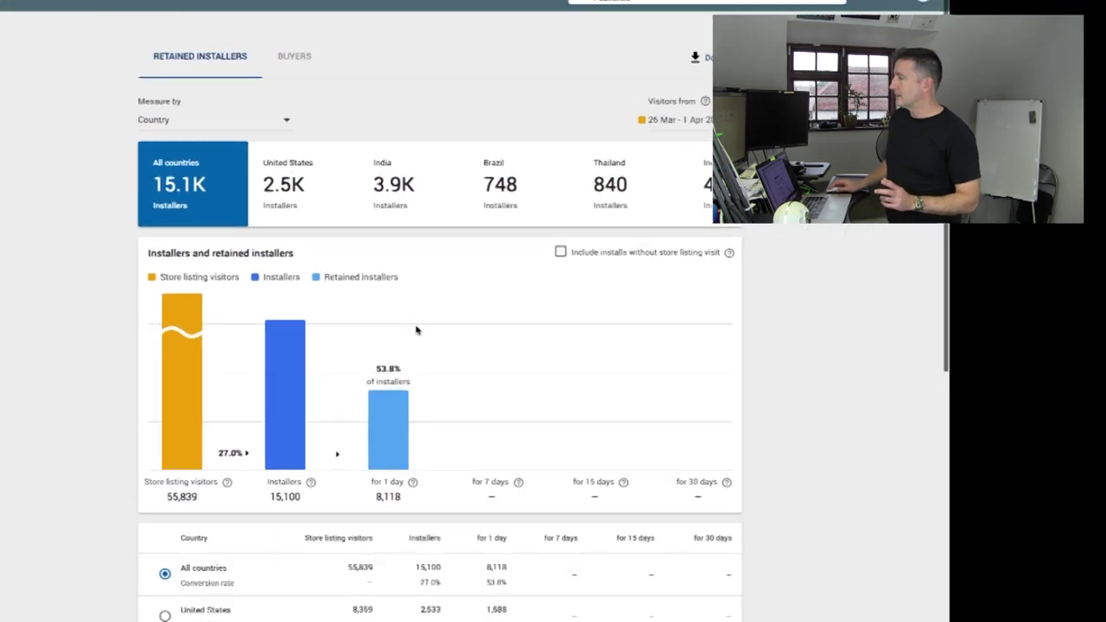
left_click(668, 117)
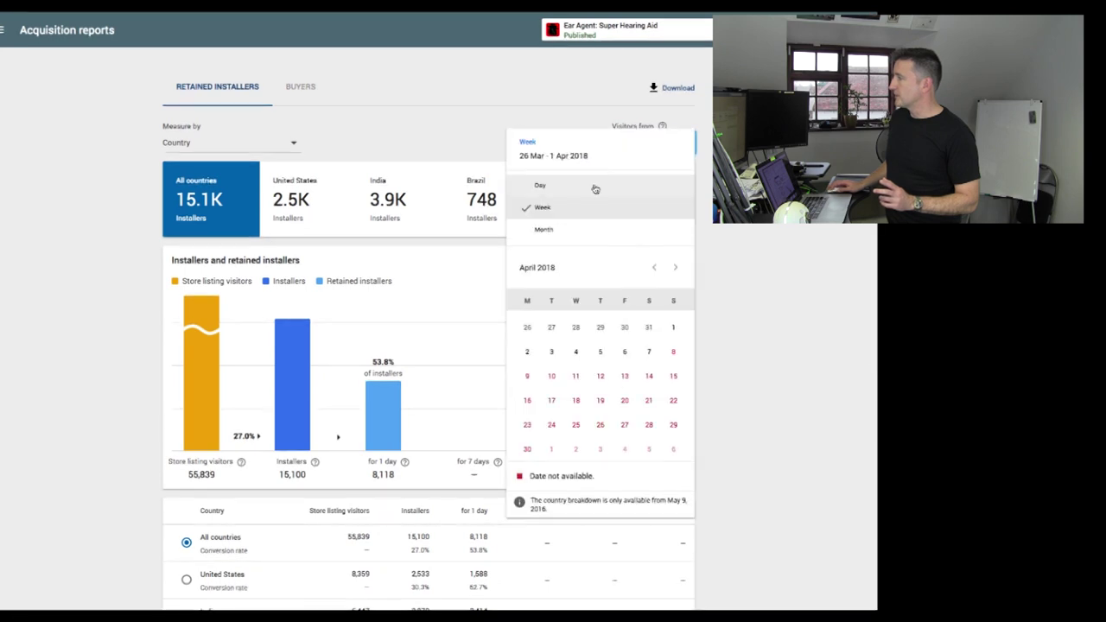
left_click(654, 268)
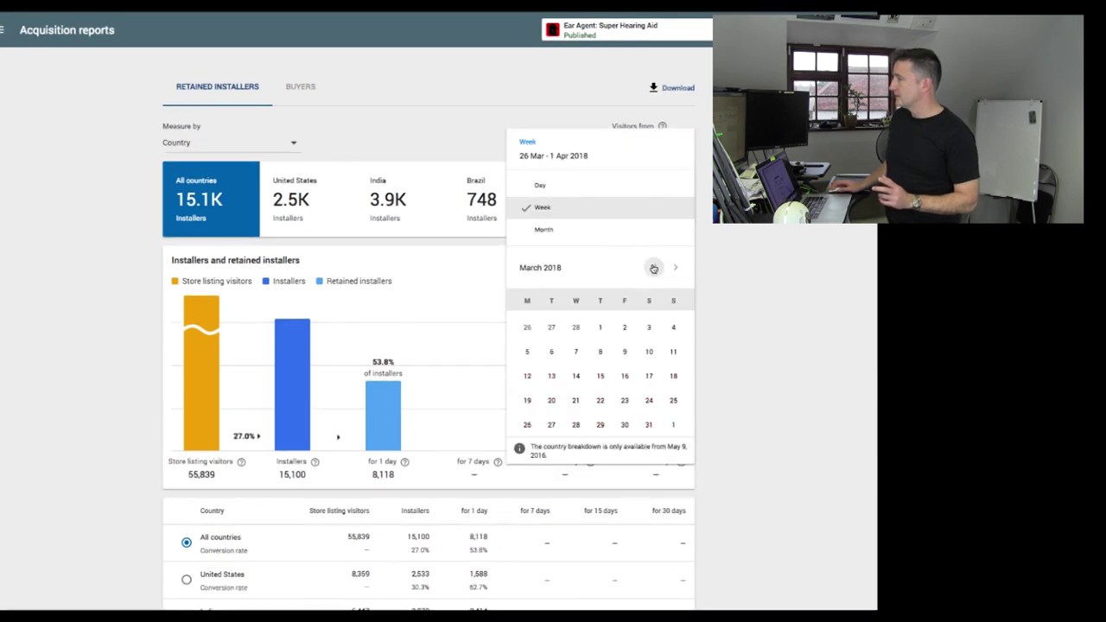
left_click(599, 337)
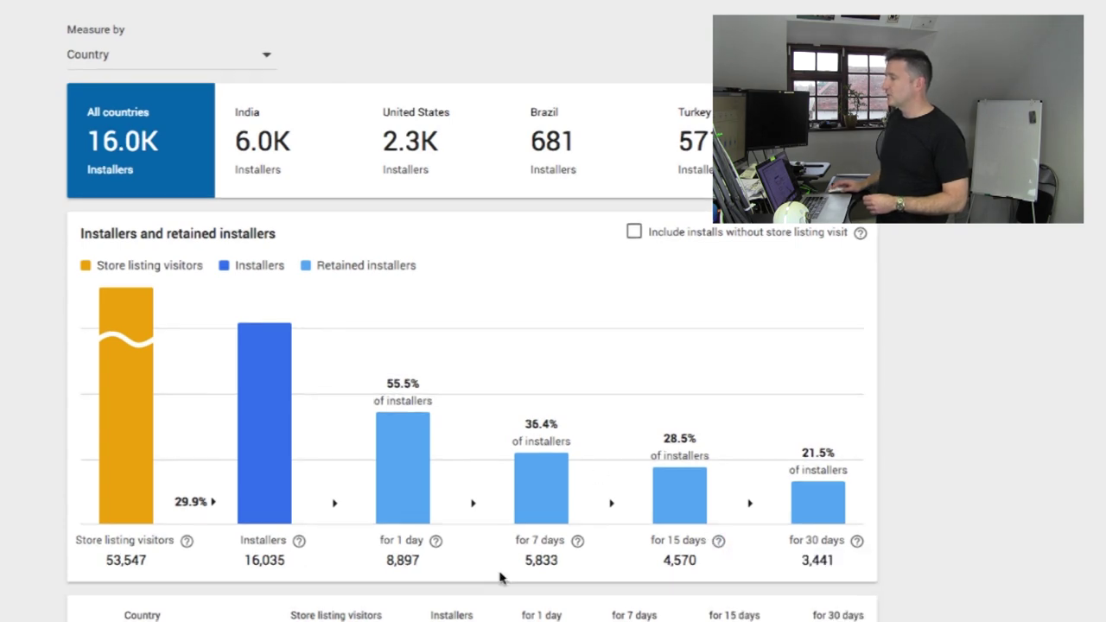
Examine installer retention for 1, 7, 15 and 30 days, both overall and by country
mouse_move(577, 540)
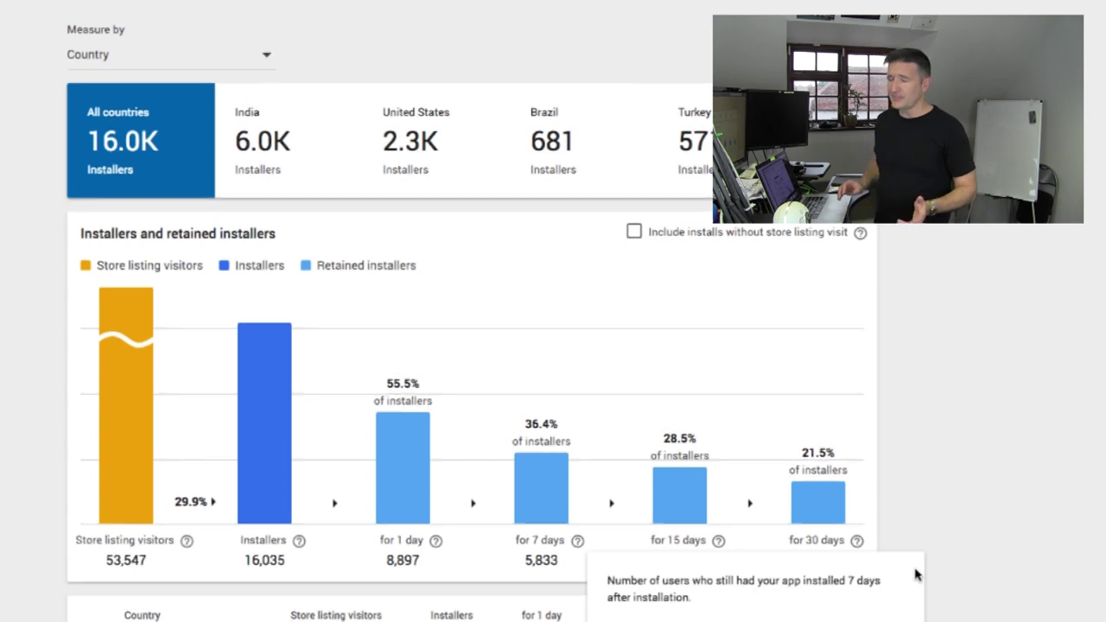
scroll(916, 575, "down", 3)
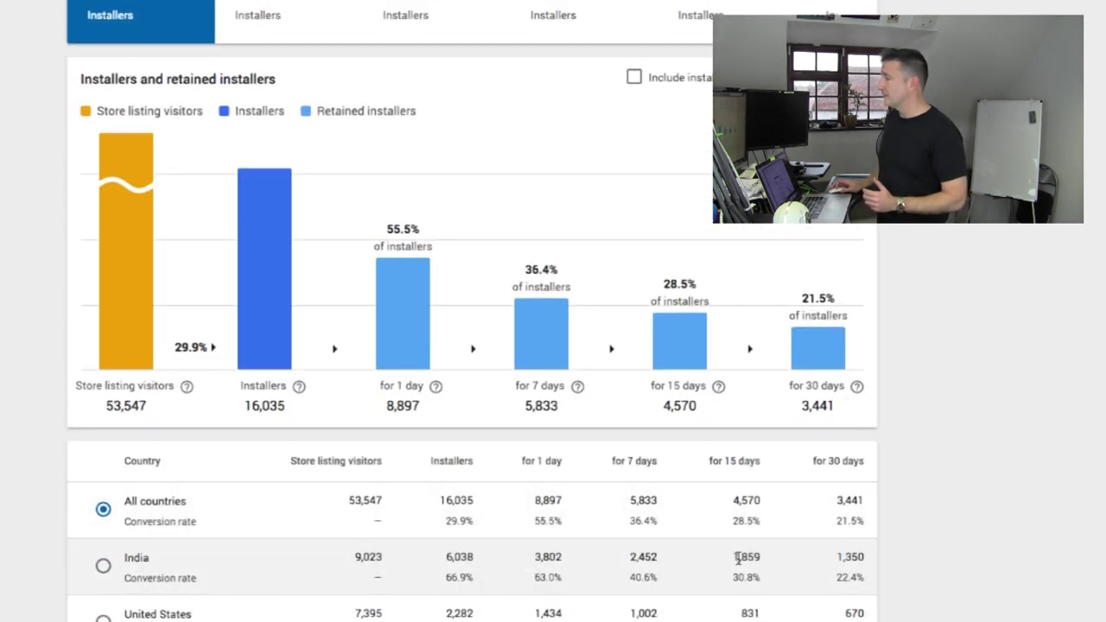
scroll(729, 557, "down", 2)
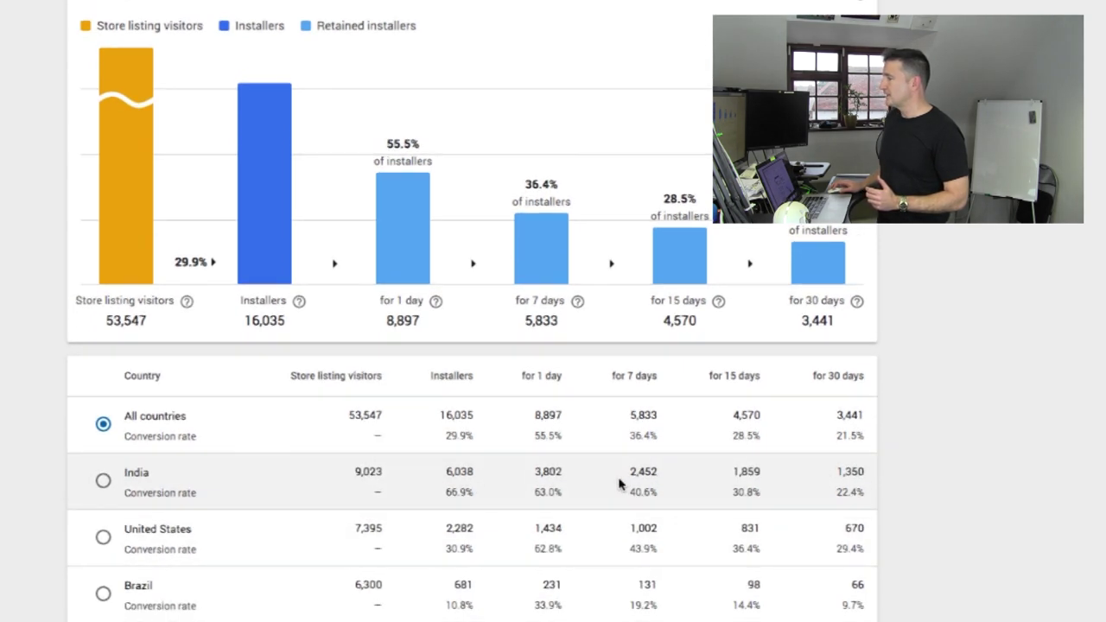
scroll(617, 484, "down", 2)
scroll(617, 484, "up", 4)
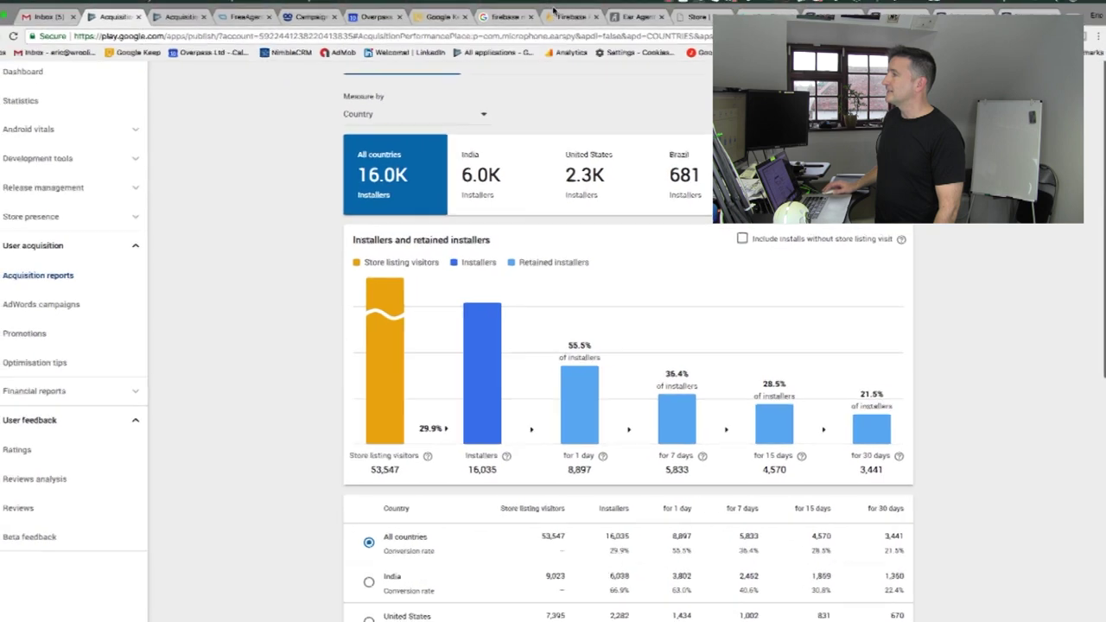
Switch to the Chinese Mandarin app's acquisition report and examine its installers and buyers by acquisition channel
left_click(180, 32)
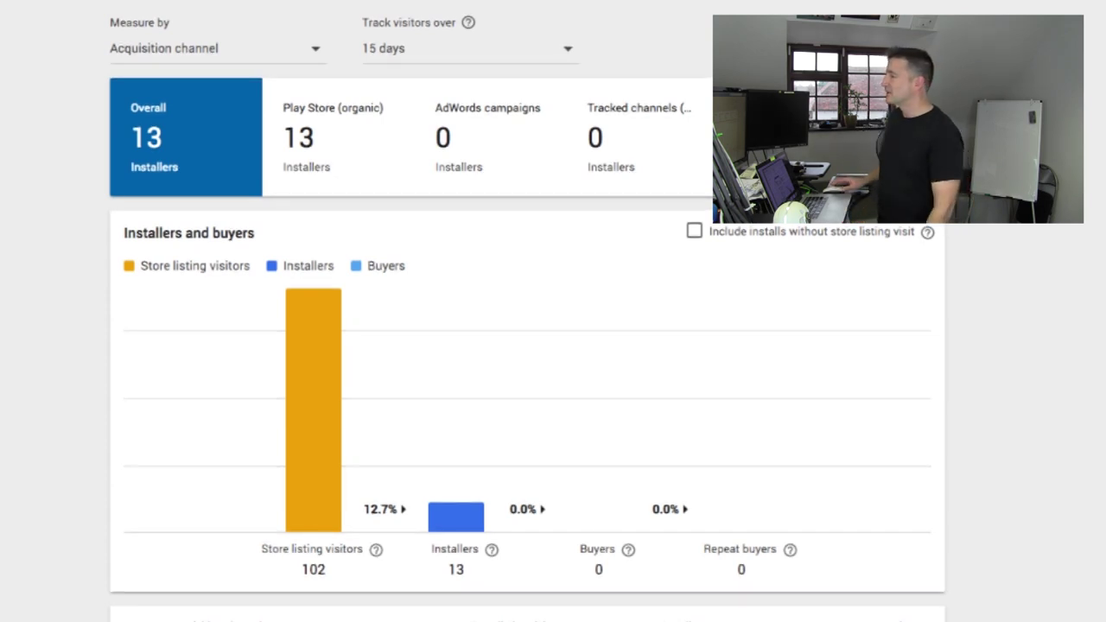
scroll(443, 129, "down", 3)
scroll(443, 129, "up", 1)
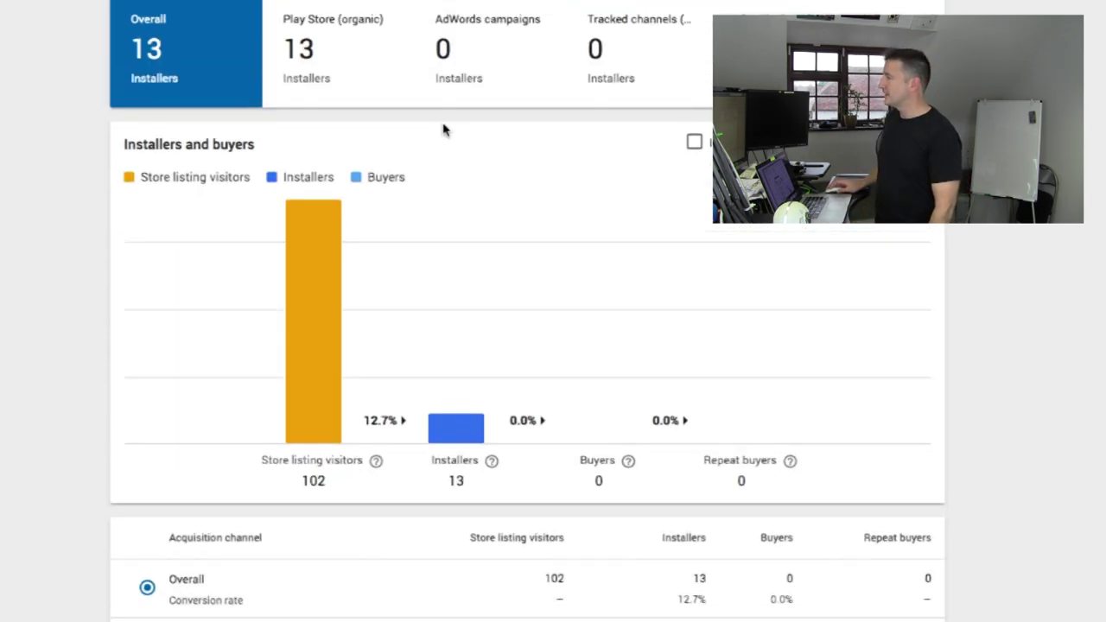
scroll(443, 129, "up", 1)
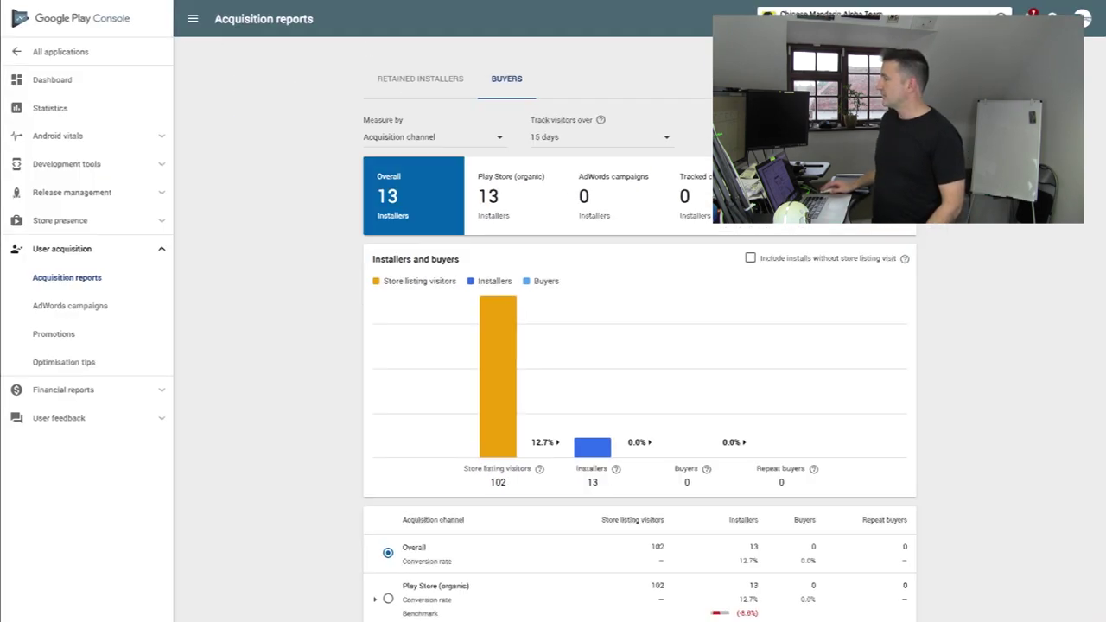
Measure the Chinese Mandarin app's buyers report by country and review the conversion rates per country
left_click(437, 137)
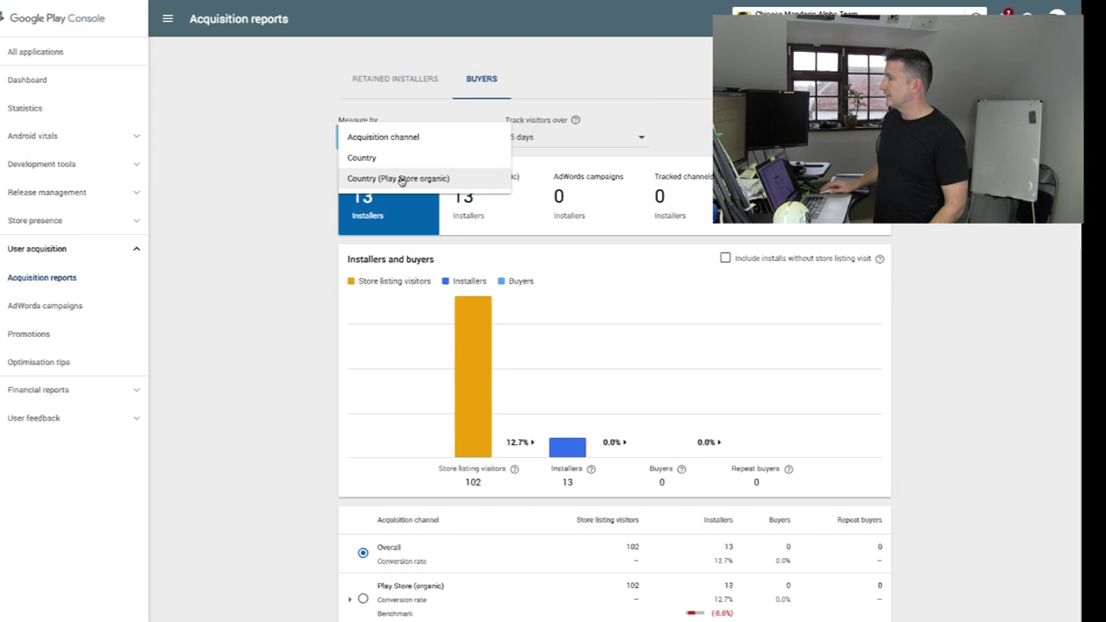
left_click(406, 158)
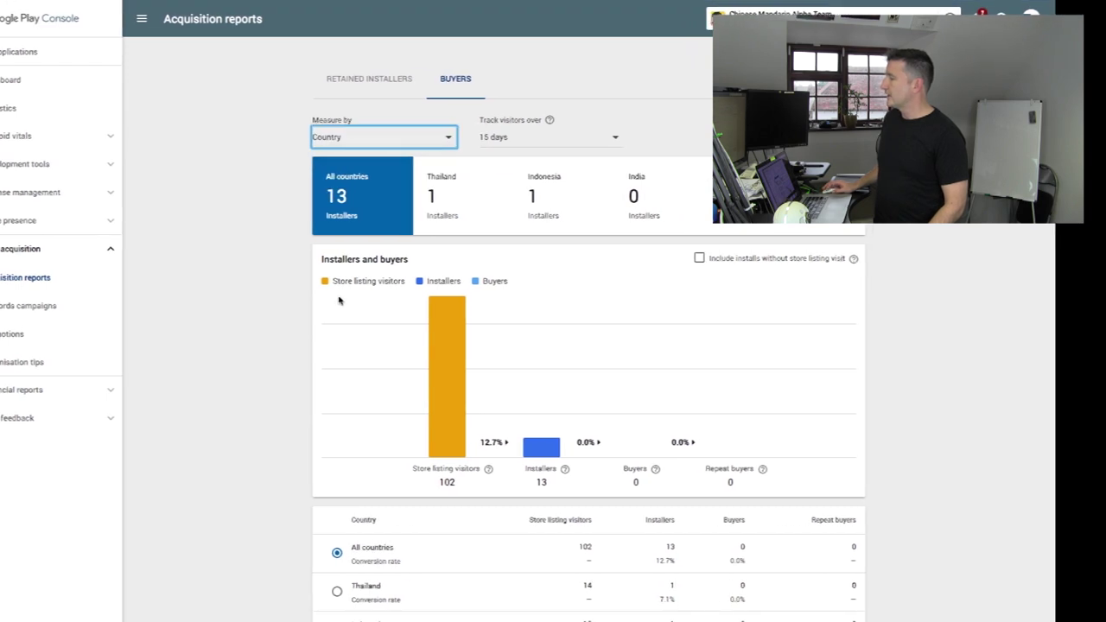
scroll(336, 301, "down", 3)
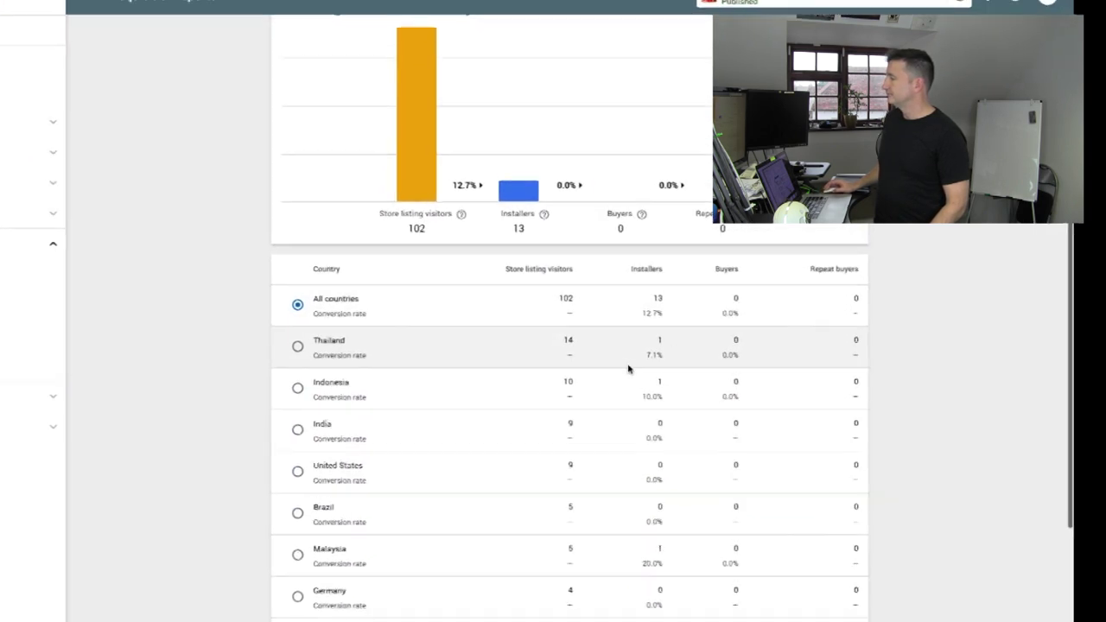
scroll(672, 409, "up", 4)
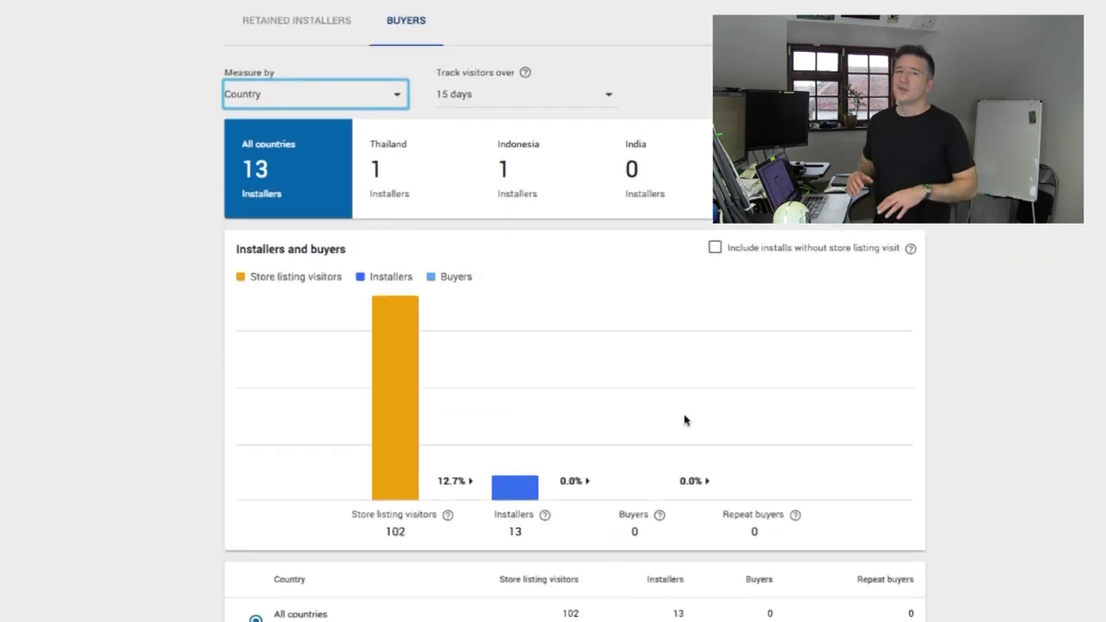